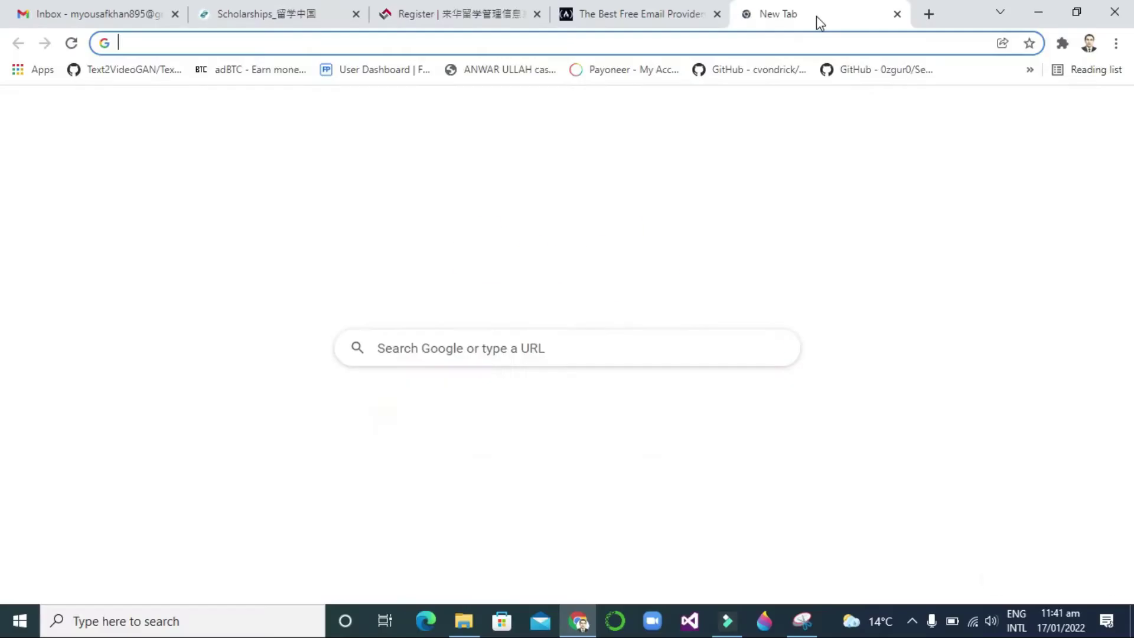
# - Search Google for 'Sign Up Outlook' and open the signup.live.com Microsoft account result
pyautogui.write('Sign Up')
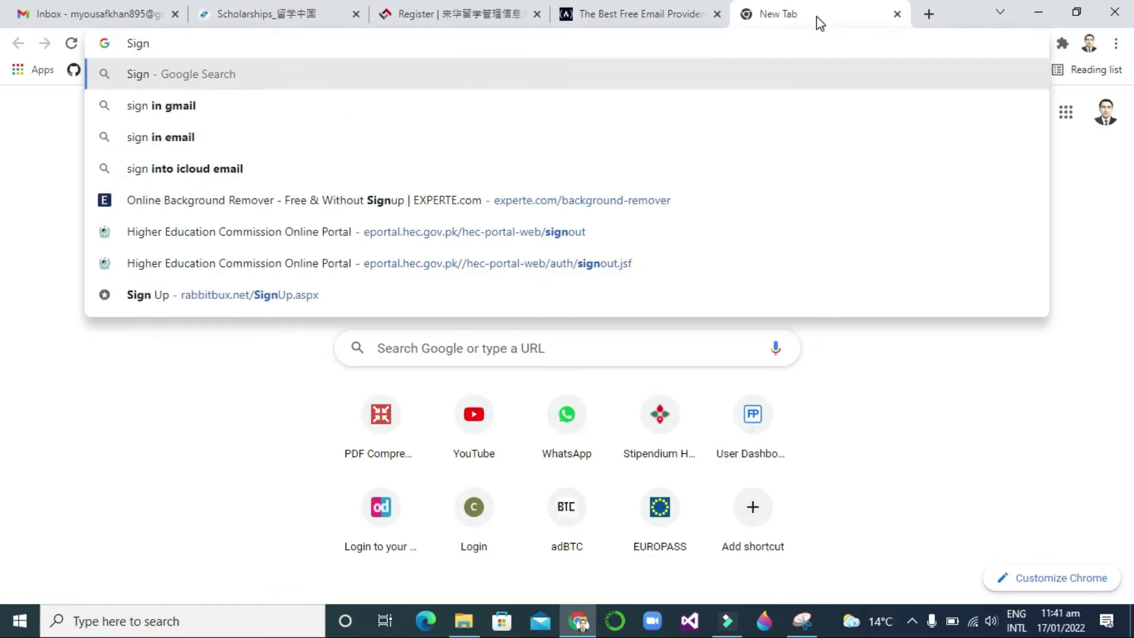
pyautogui.write(' O')
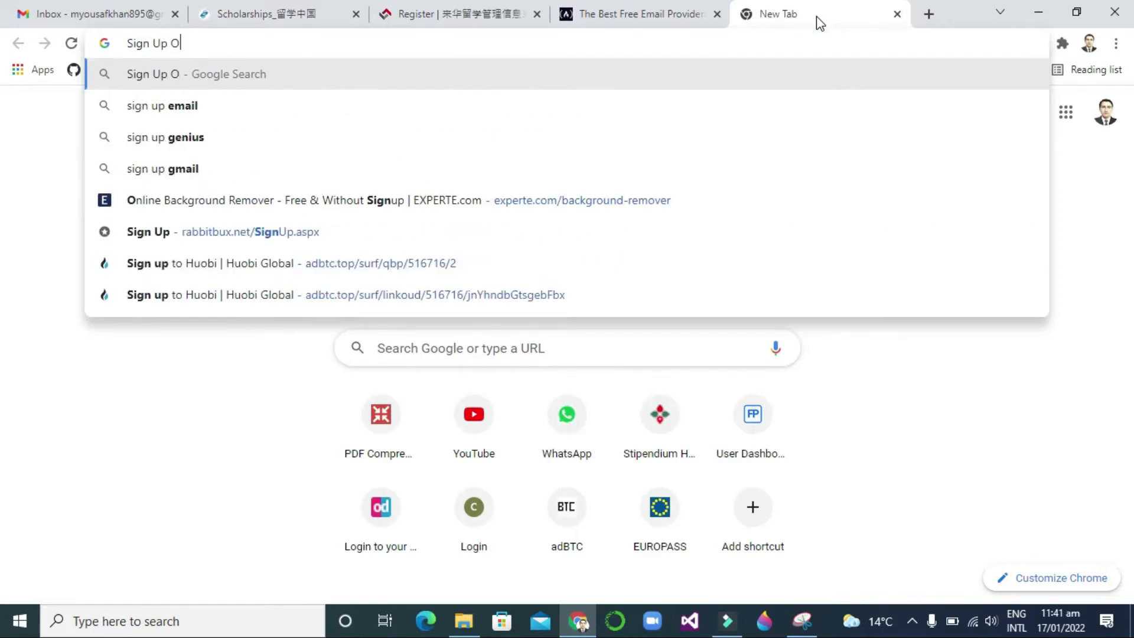
pyautogui.write('utlook')
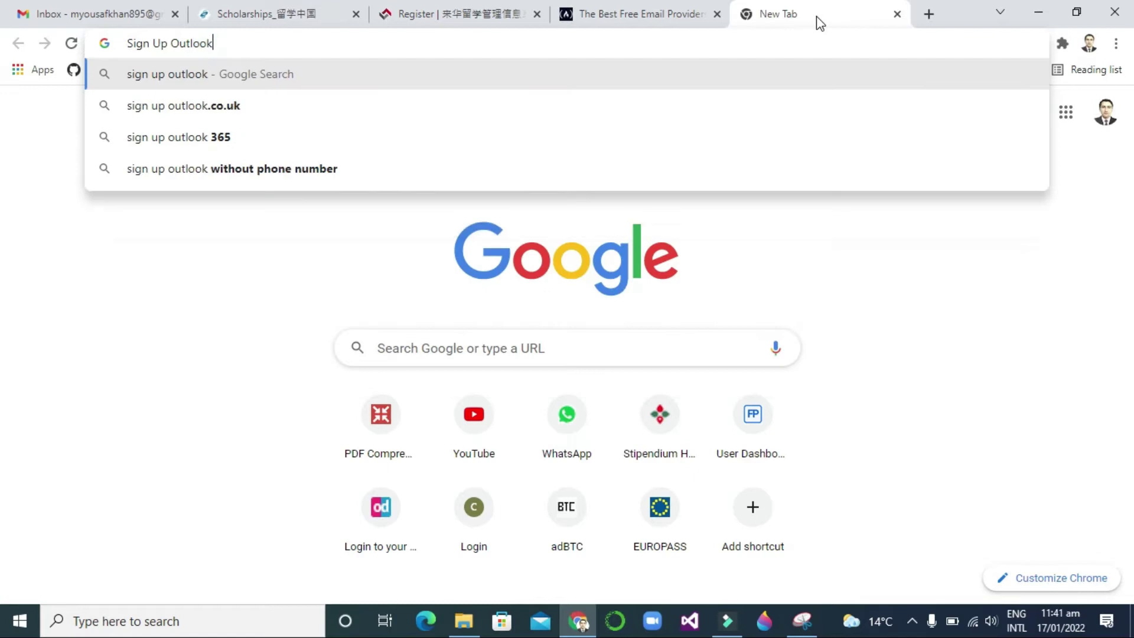
pyautogui.press('Return')
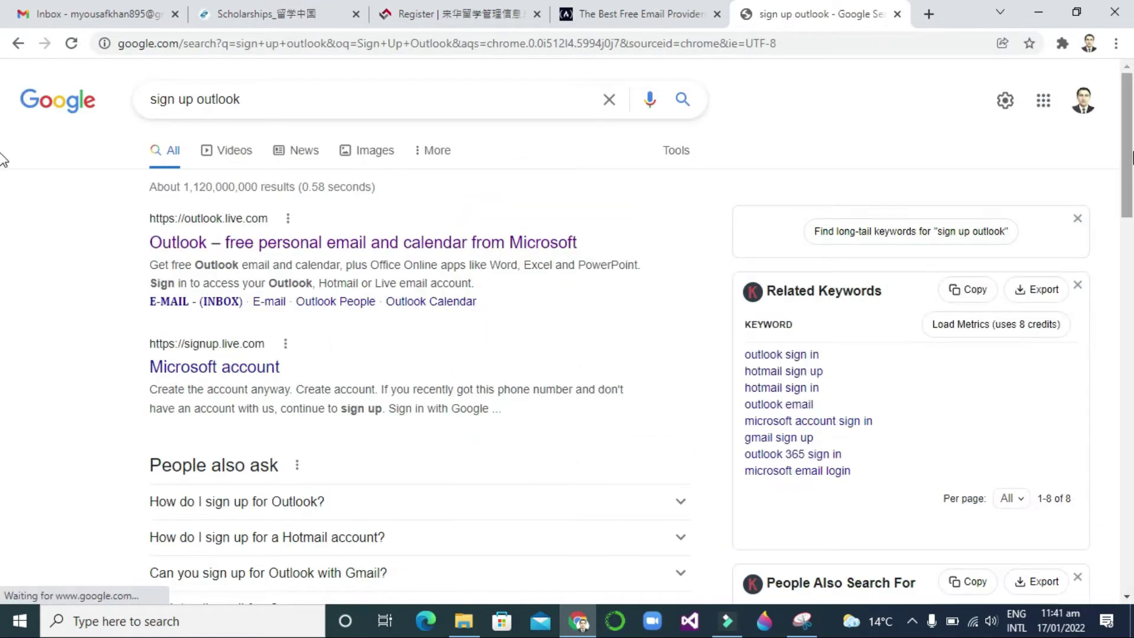
pyautogui.scroll(-5, 4, 185)
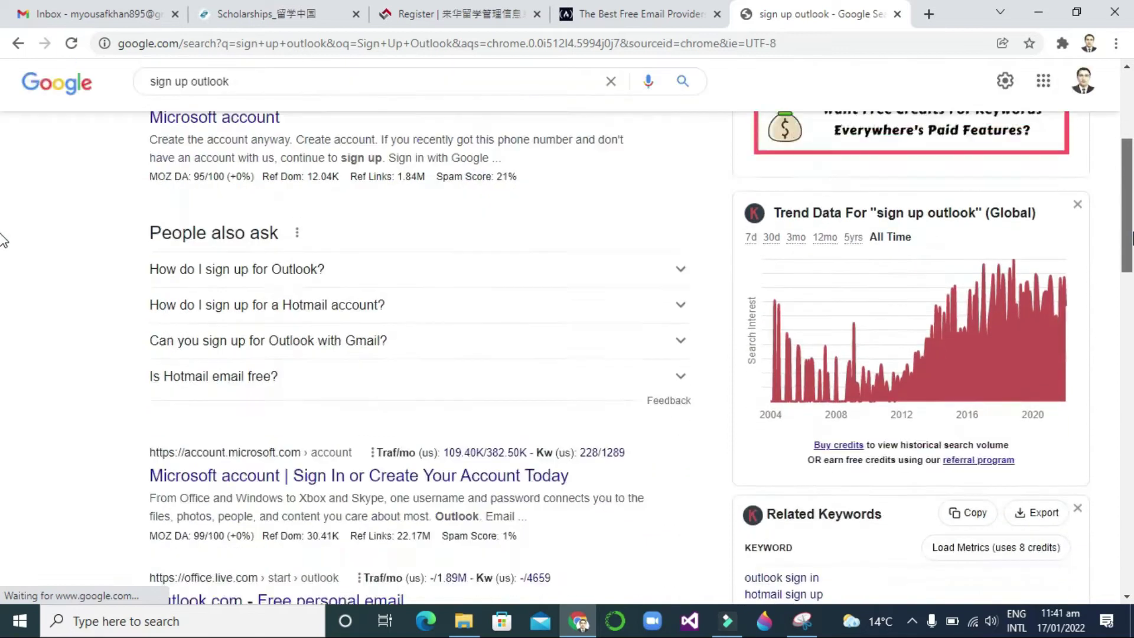
pyautogui.scroll(-2, 3, 243)
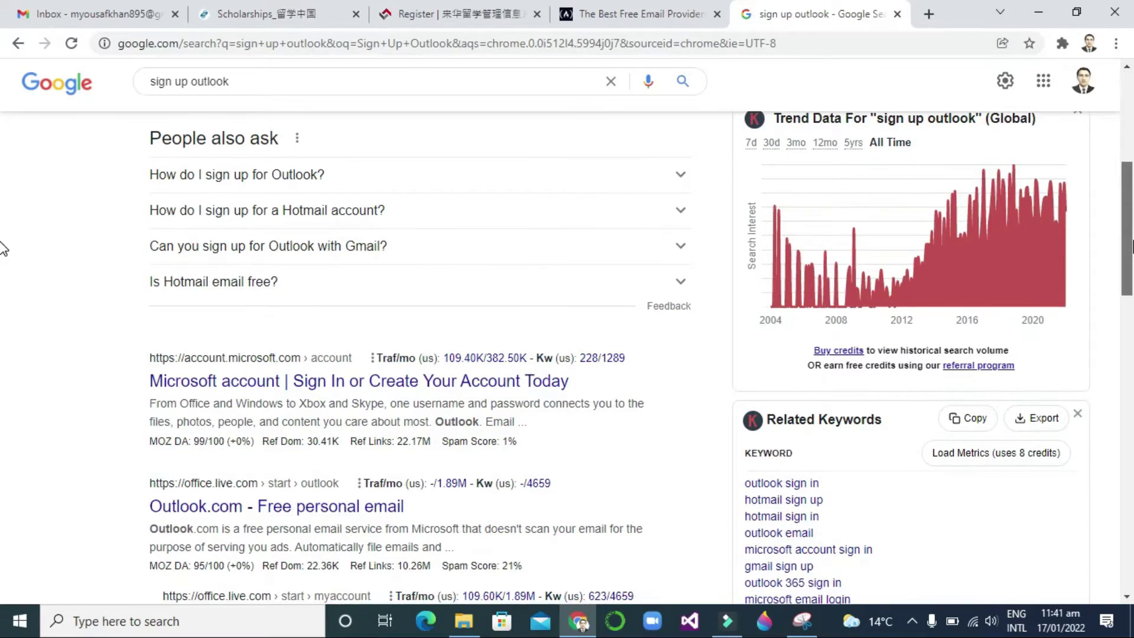
pyautogui.scroll(-1, 3, 248)
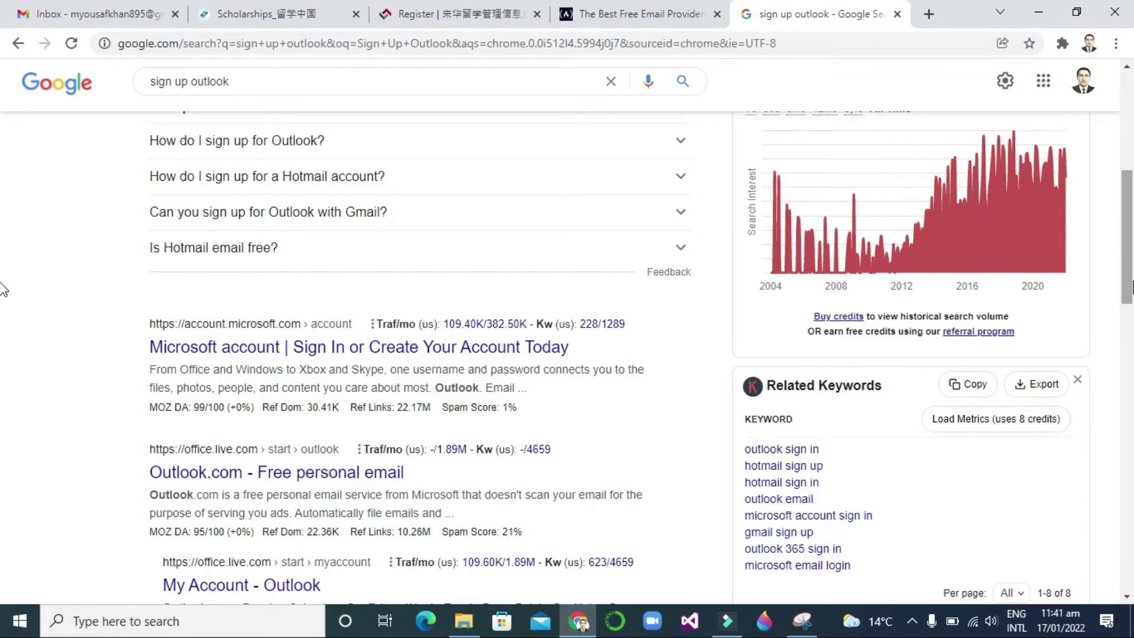
pyautogui.scroll(5, 2, 289)
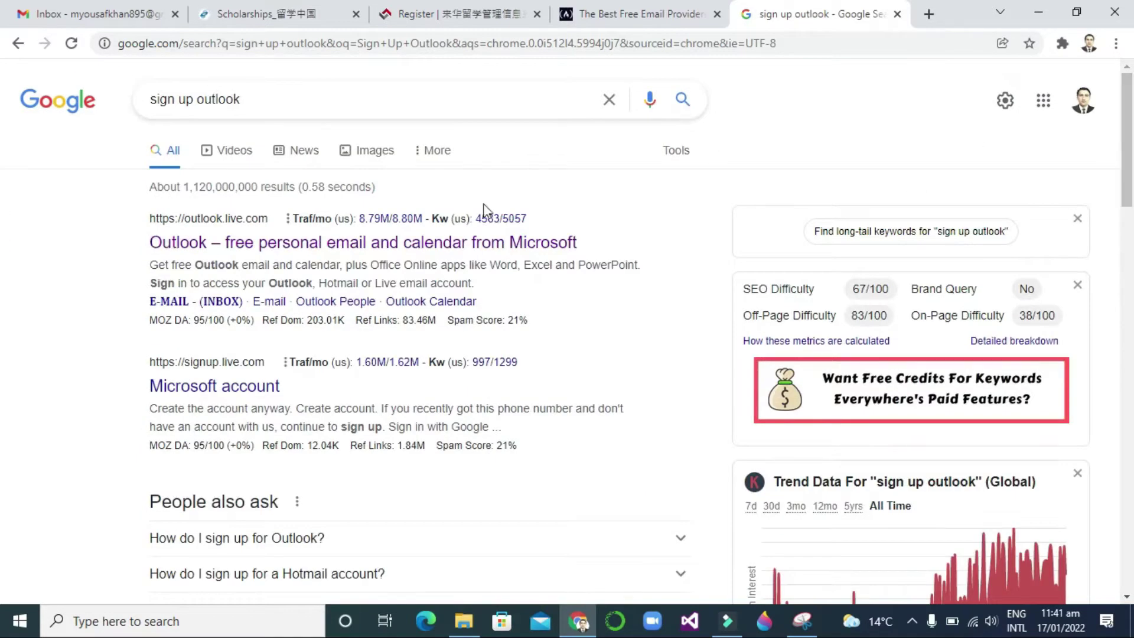
pyautogui.click(251, 393)
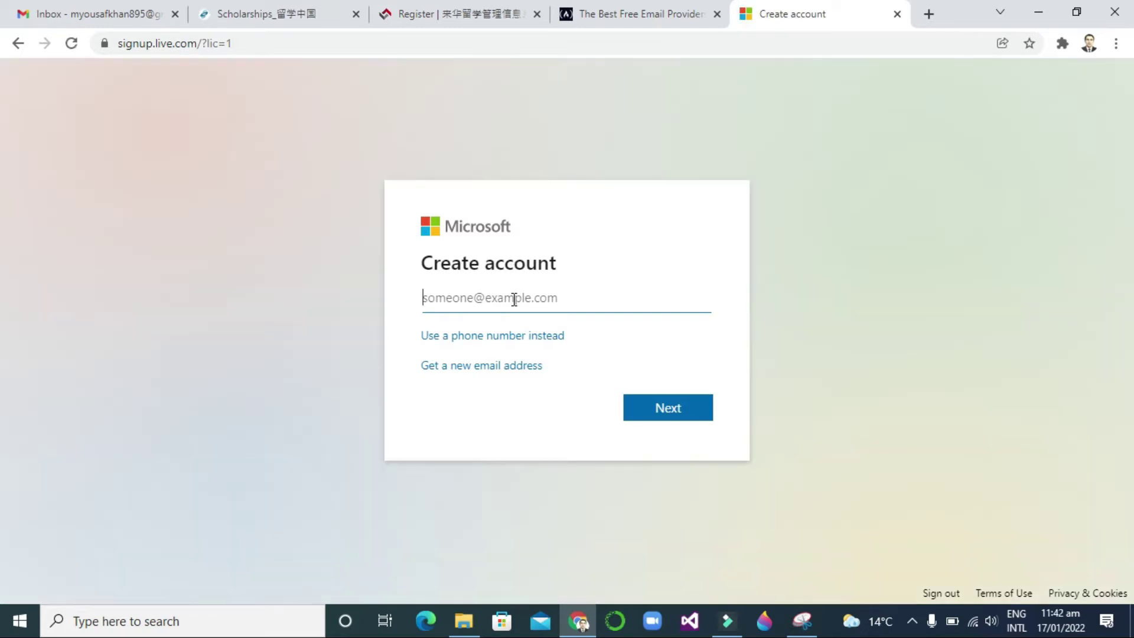
pyautogui.write('M')
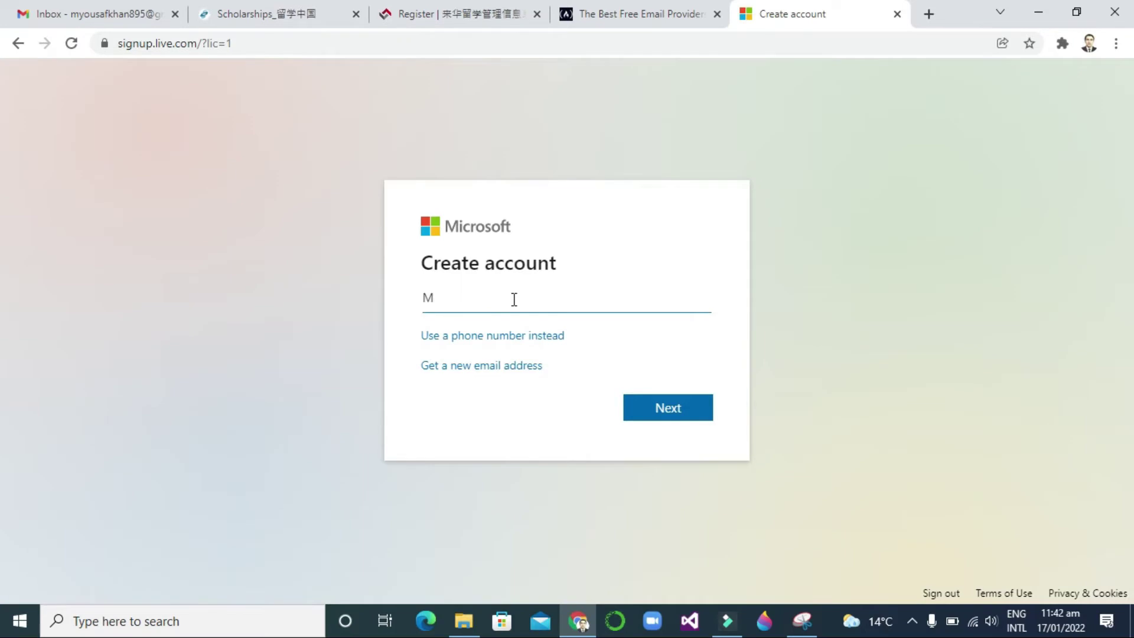
pyautogui.press('BackSpace')
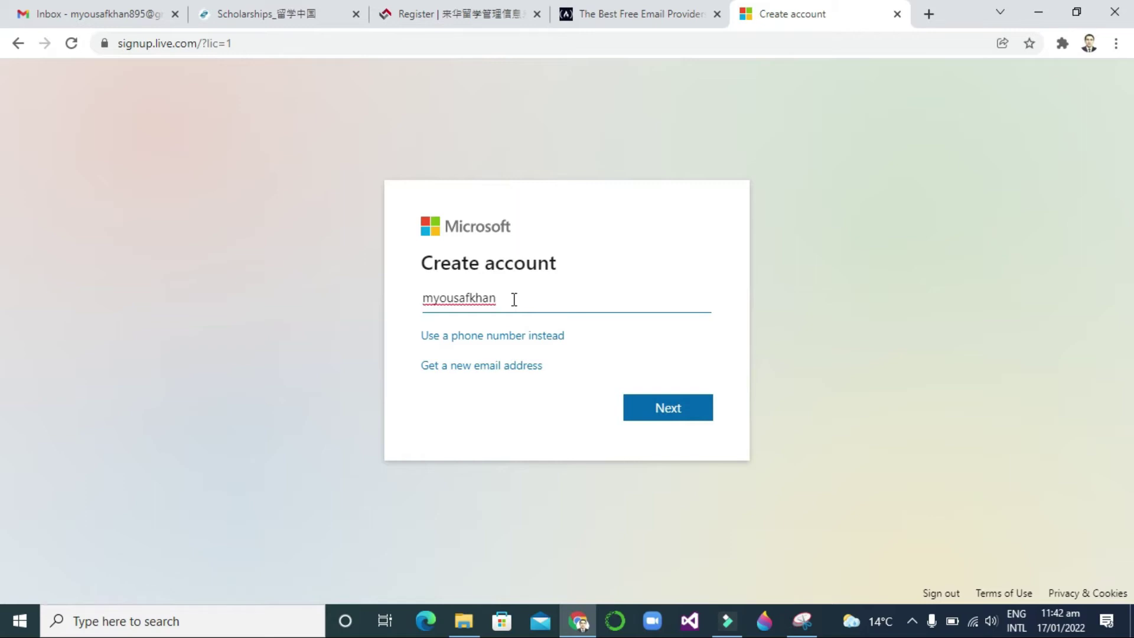
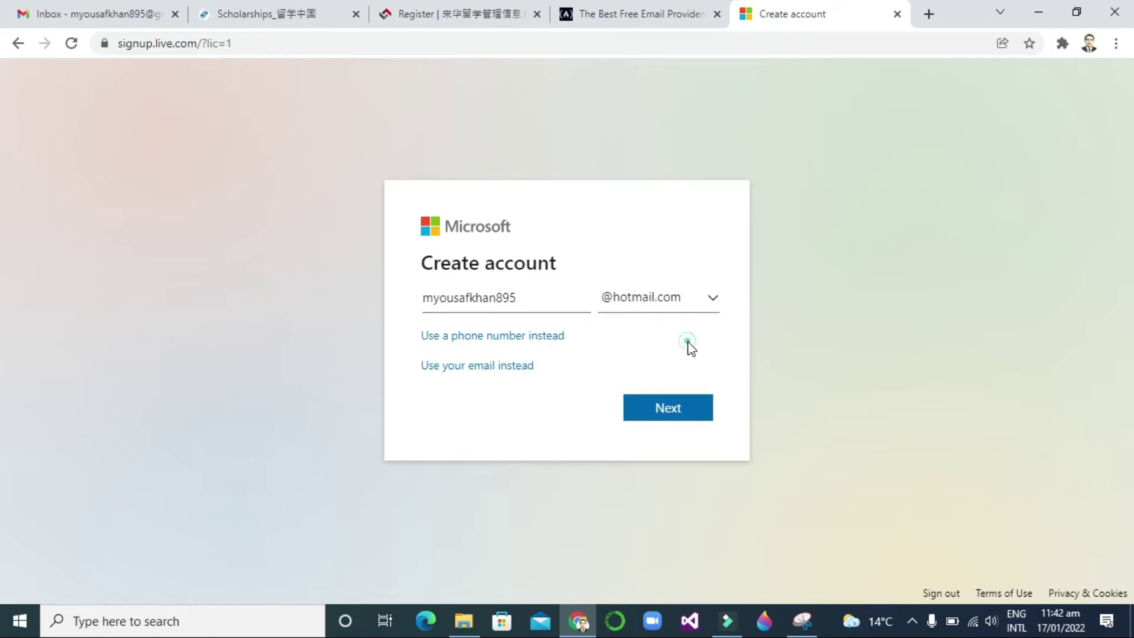
pyautogui.click(713, 298)
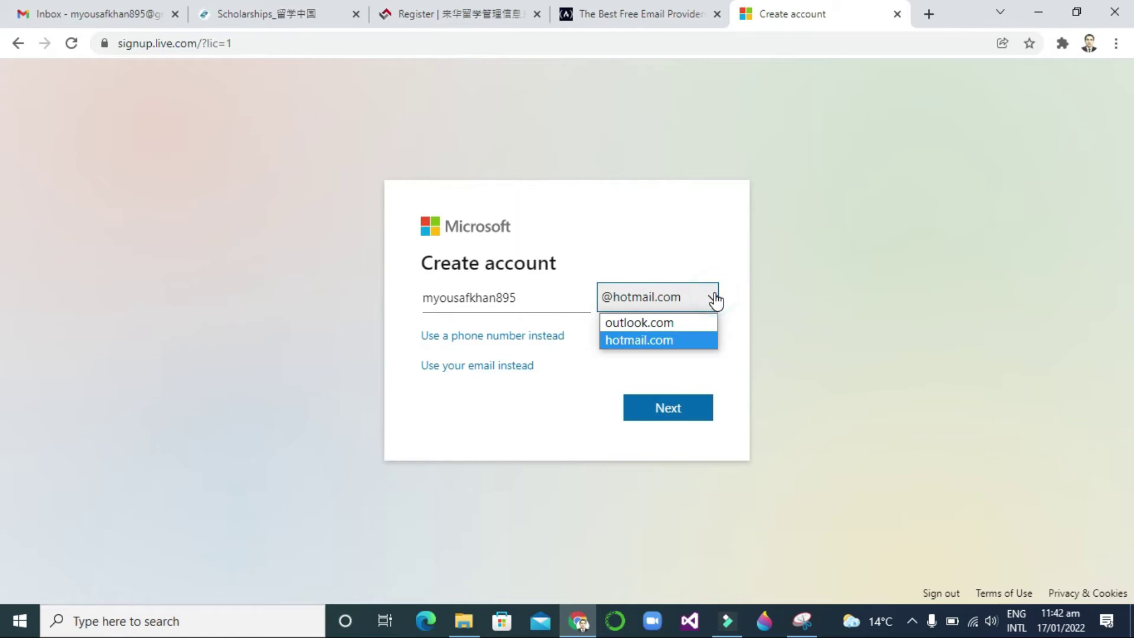
pyautogui.click(675, 325)
pyautogui.click(619, 354)
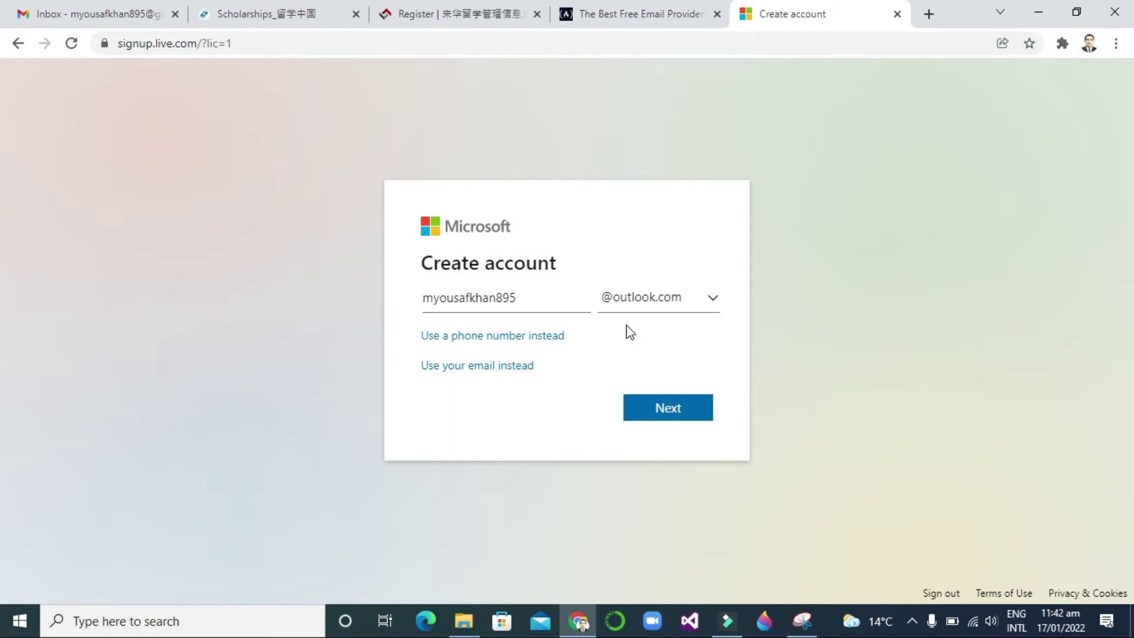
# - Submit the new address and set a password for the account
pyautogui.click(664, 413)
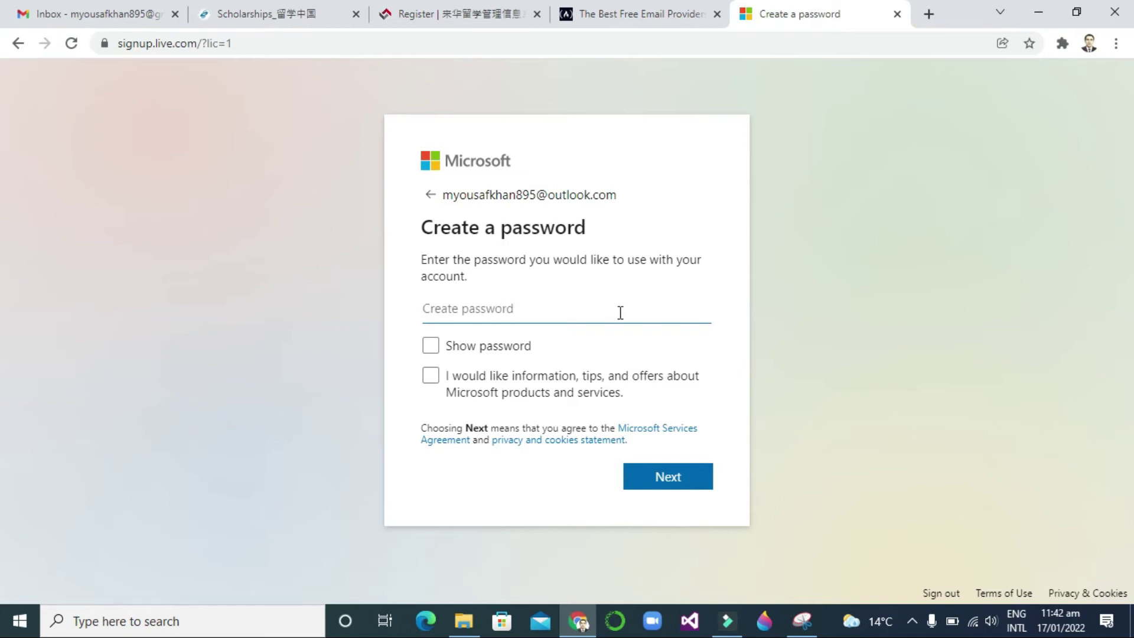
pyautogui.write('•••')
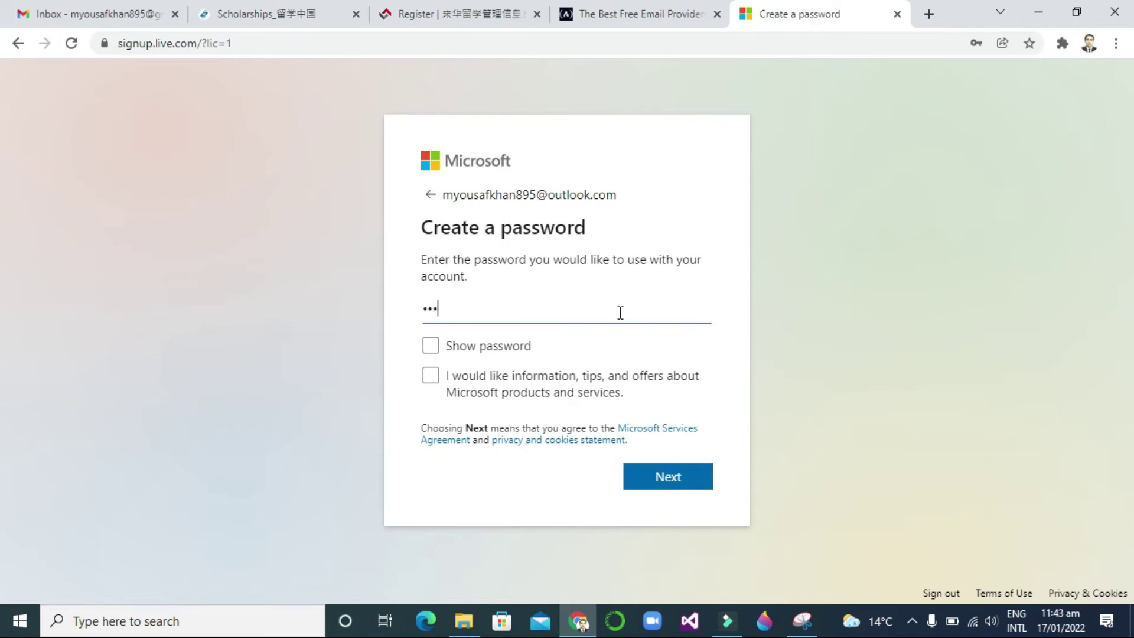
pyautogui.write('•••••••••')
pyautogui.click(660, 403)
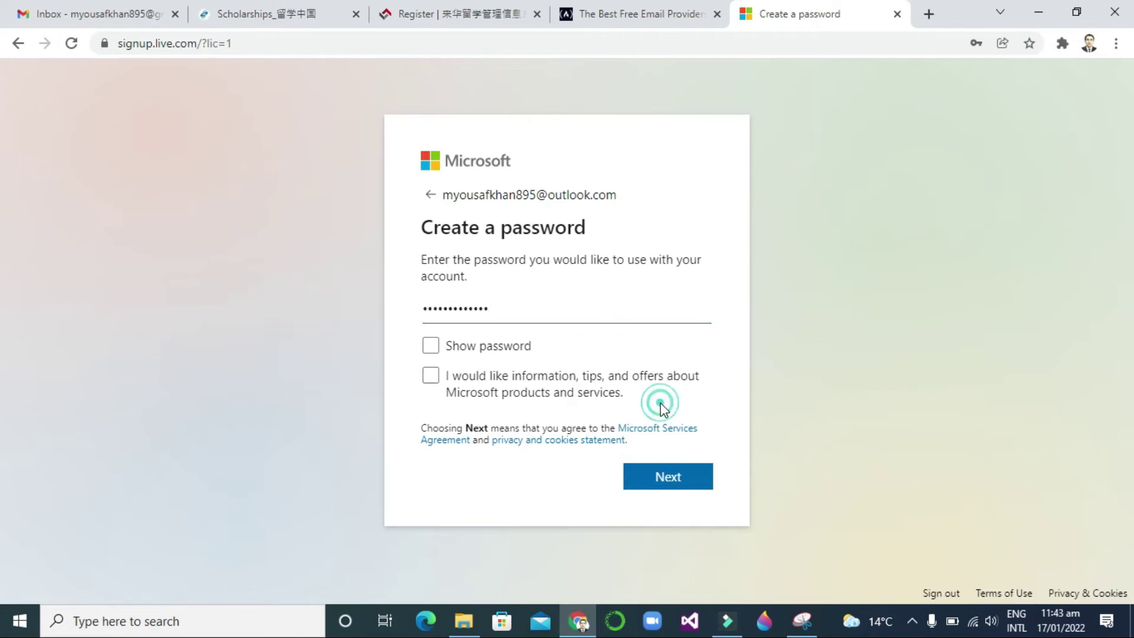
pyautogui.click(652, 477)
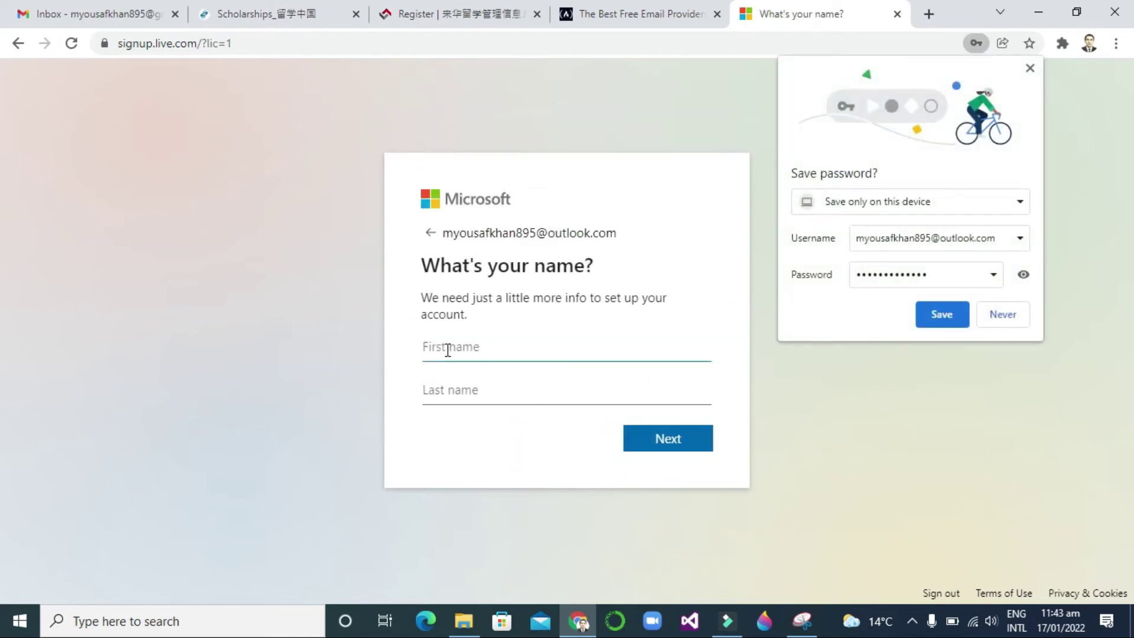
# - Enter the account holder's first name and last name
pyautogui.click(474, 381)
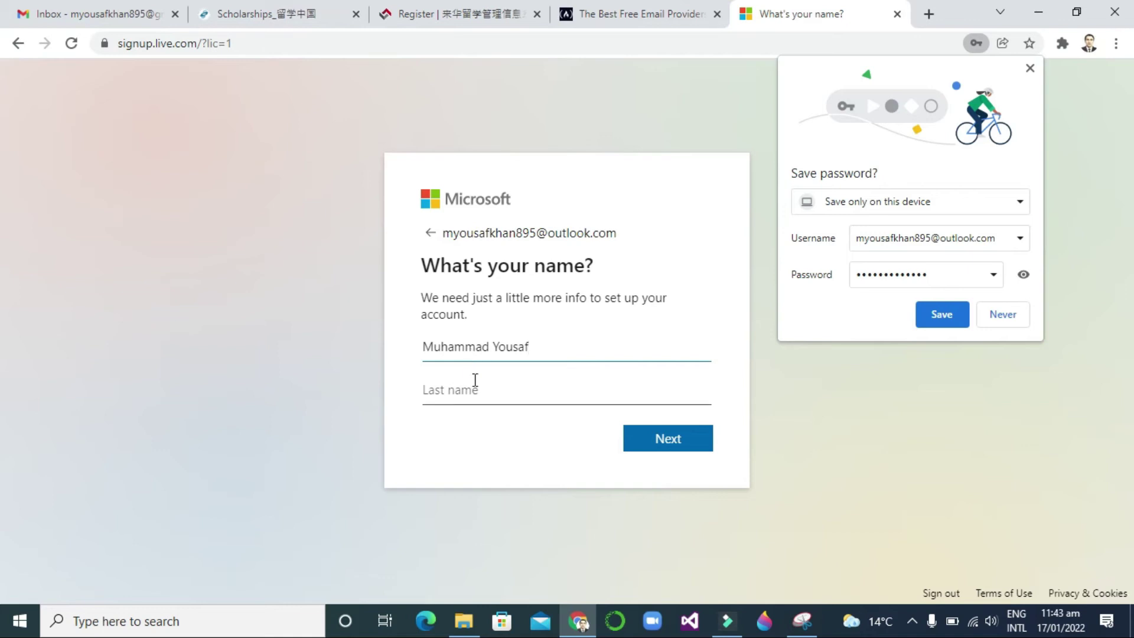
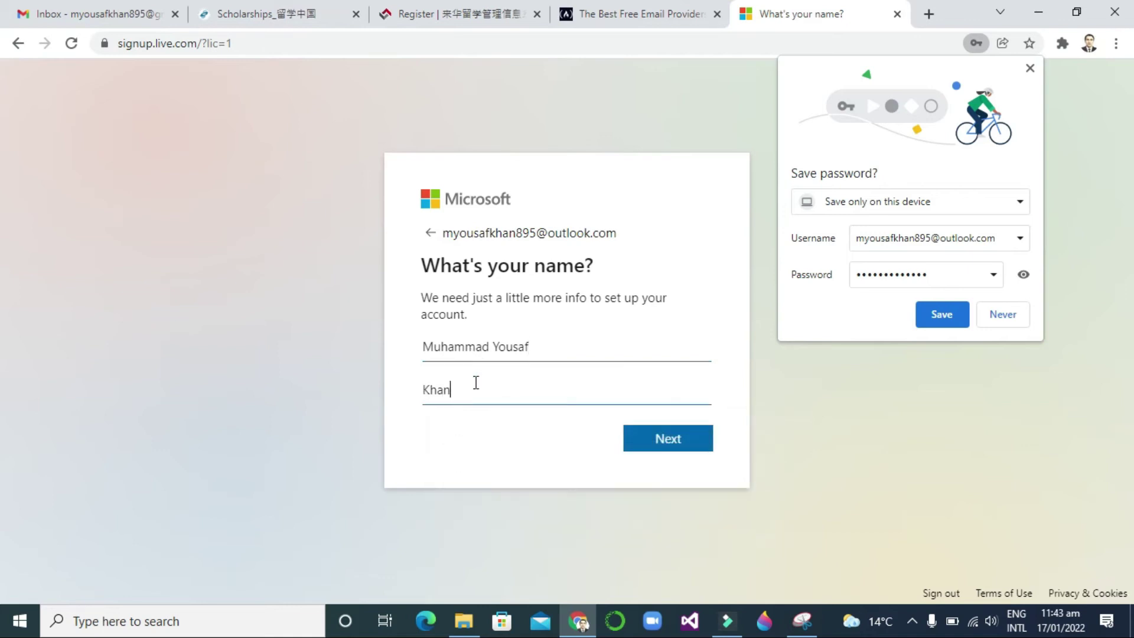
# - Submit the name, dismiss Chrome's save-password offer, and submit a birthdate with year 1998
pyautogui.click(672, 444)
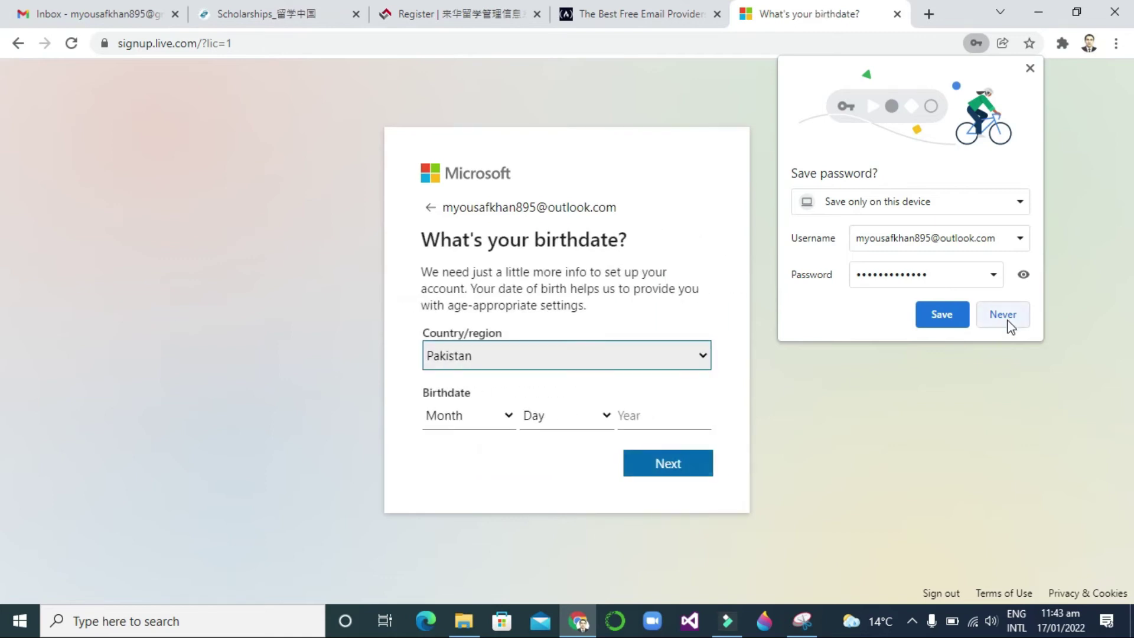
pyautogui.click(953, 319)
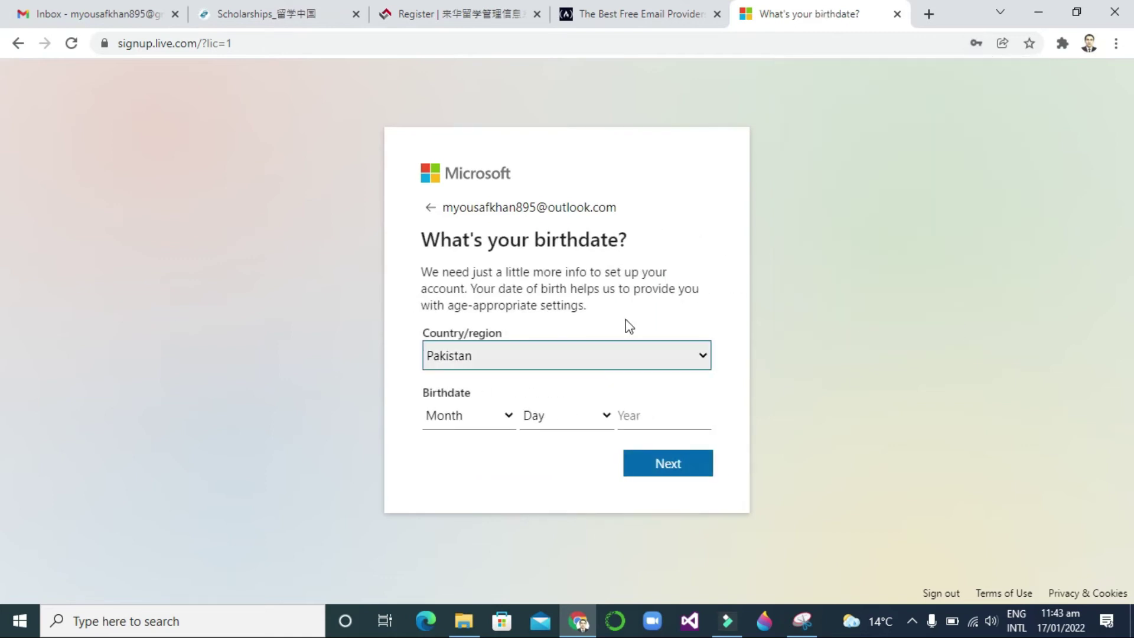
pyautogui.click(505, 420)
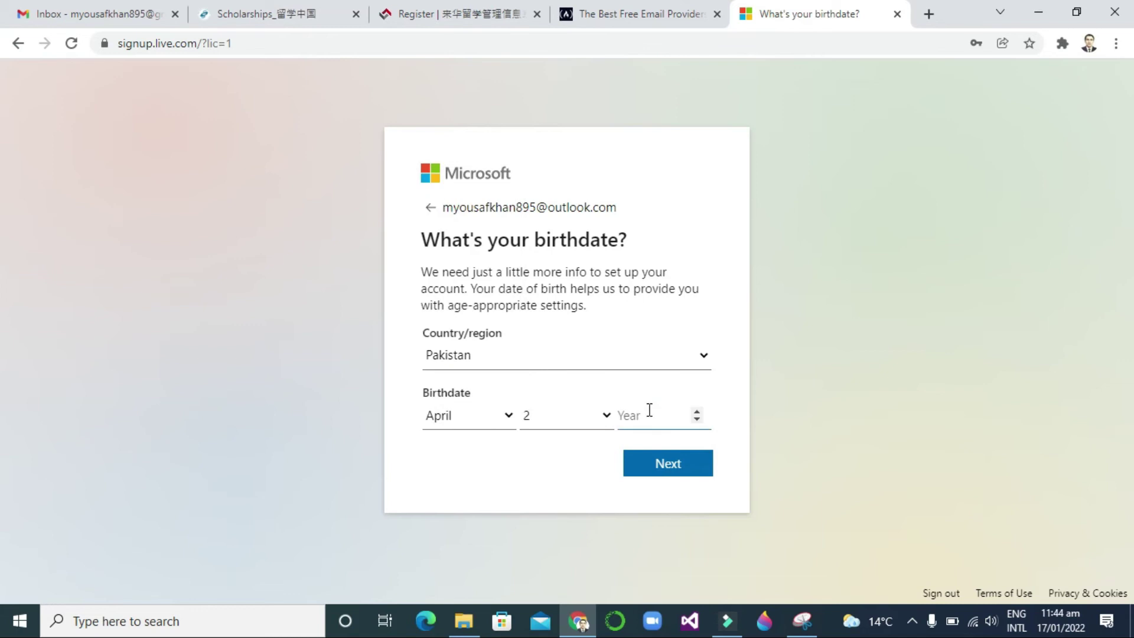
pyautogui.write('1998')
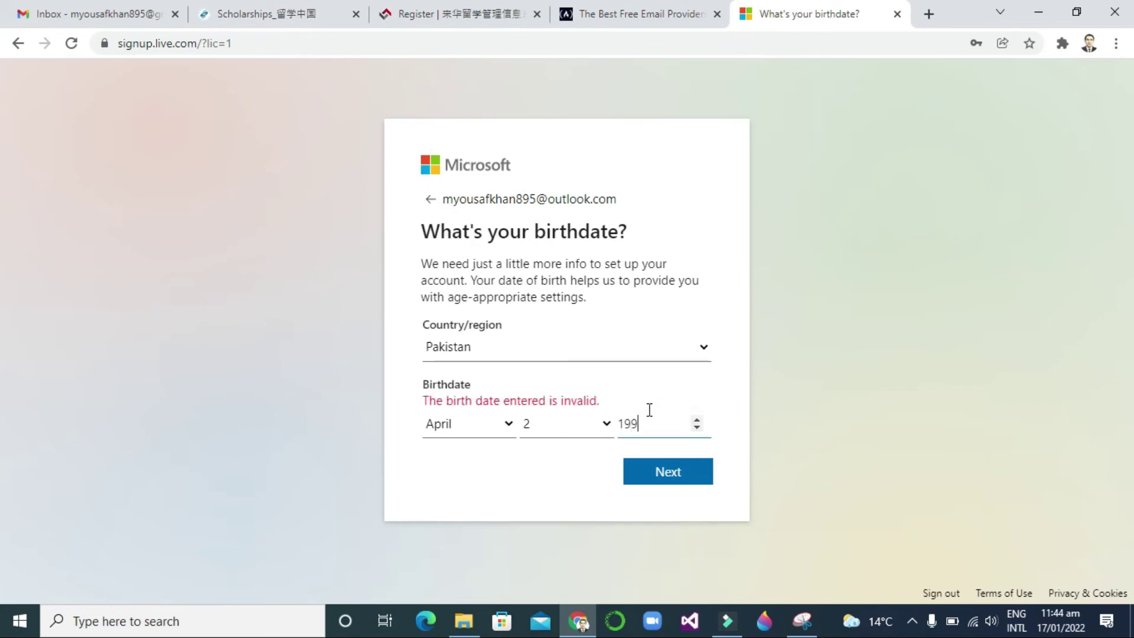
pyautogui.click(590, 466)
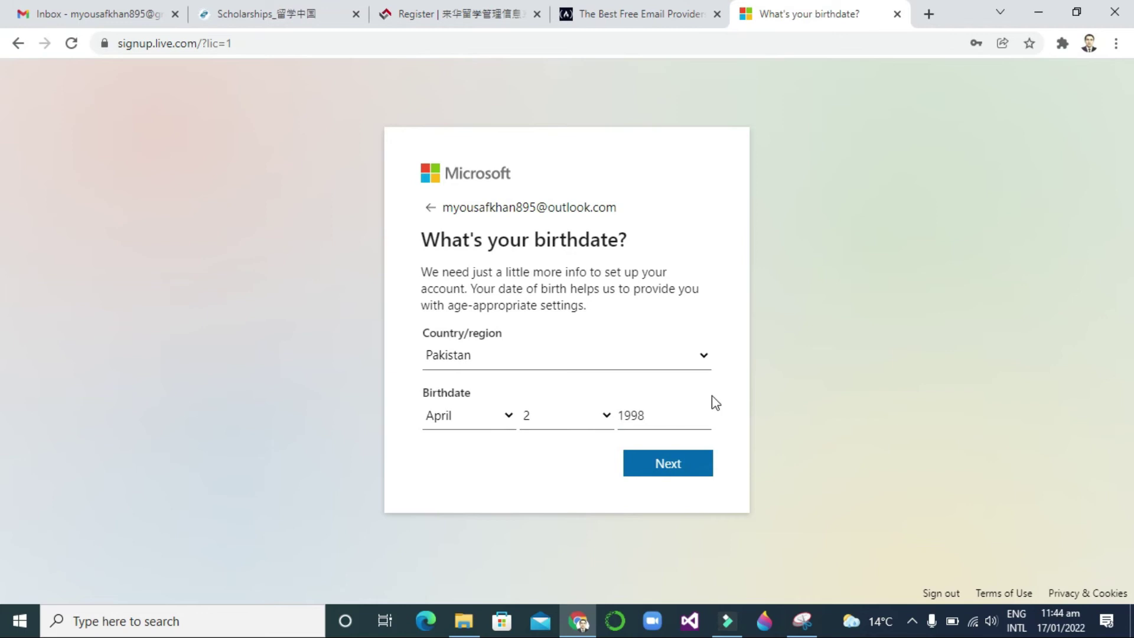
pyautogui.click(678, 467)
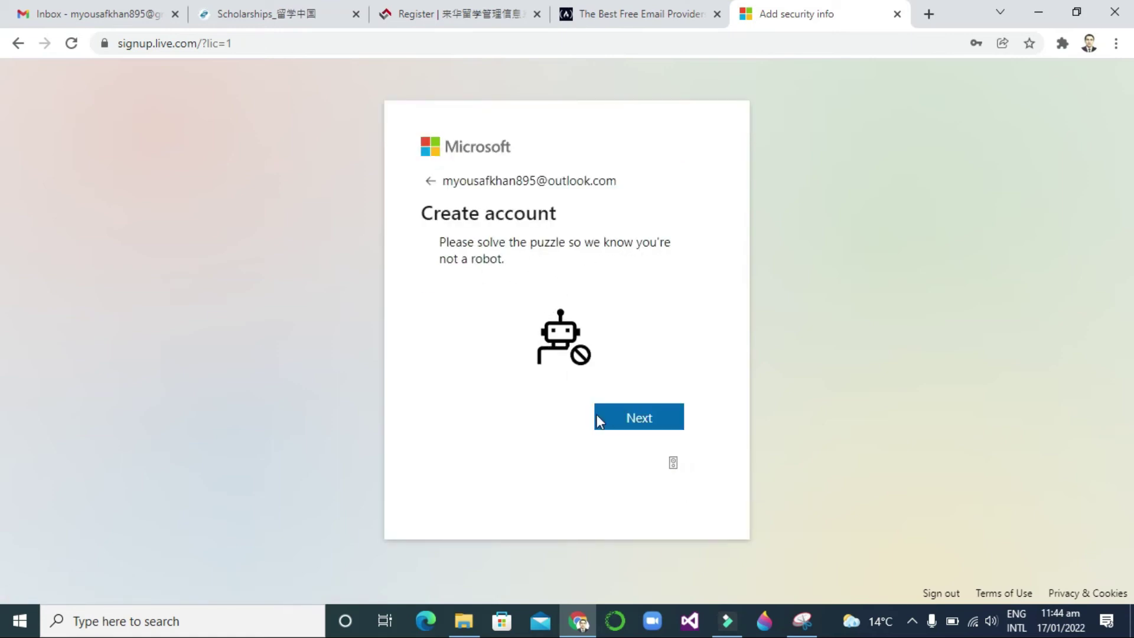
# - Pass the robot check by picking the lobster picture, then tick Don't show this again
pyautogui.click(633, 419)
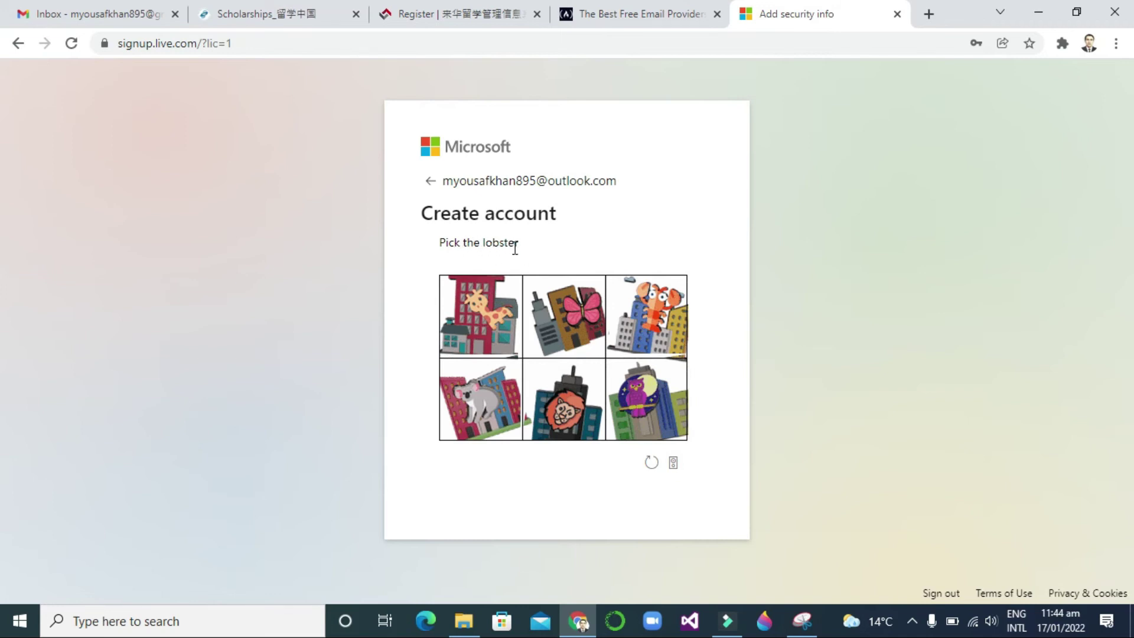
pyautogui.moveTo(501, 317); pyautogui.dragTo(661, 6)
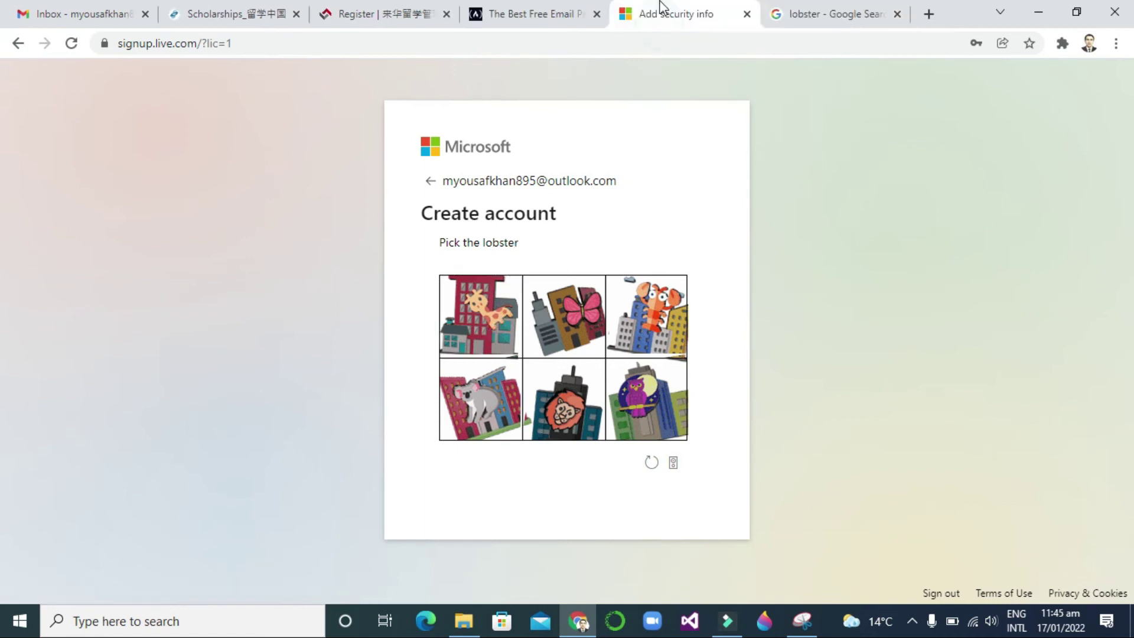
pyautogui.click(648, 314)
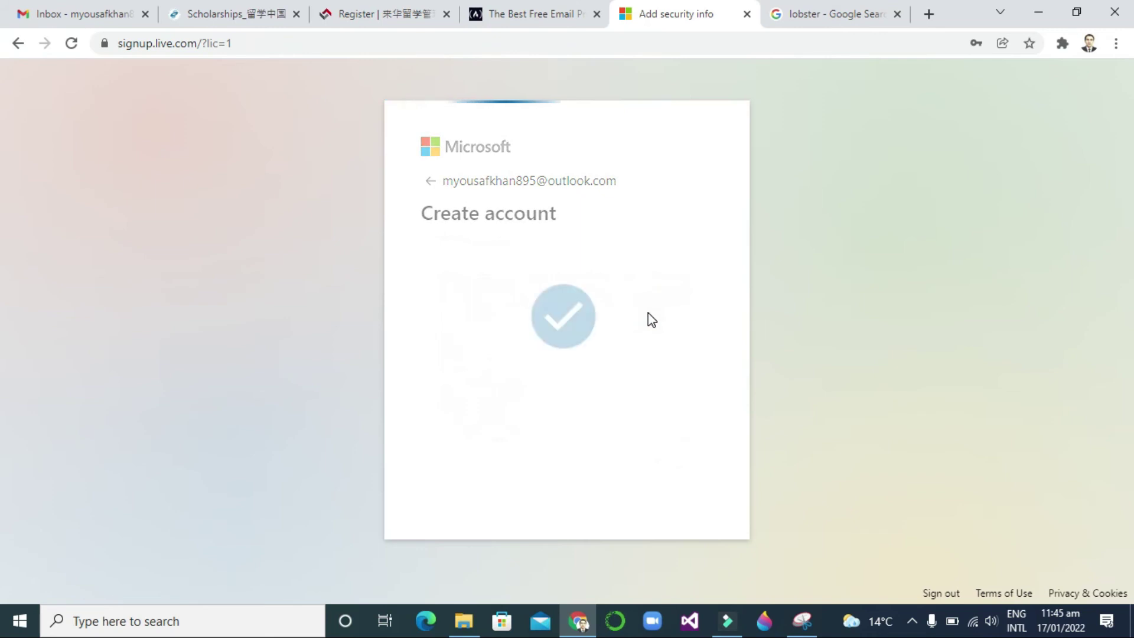
pyautogui.click(898, 13)
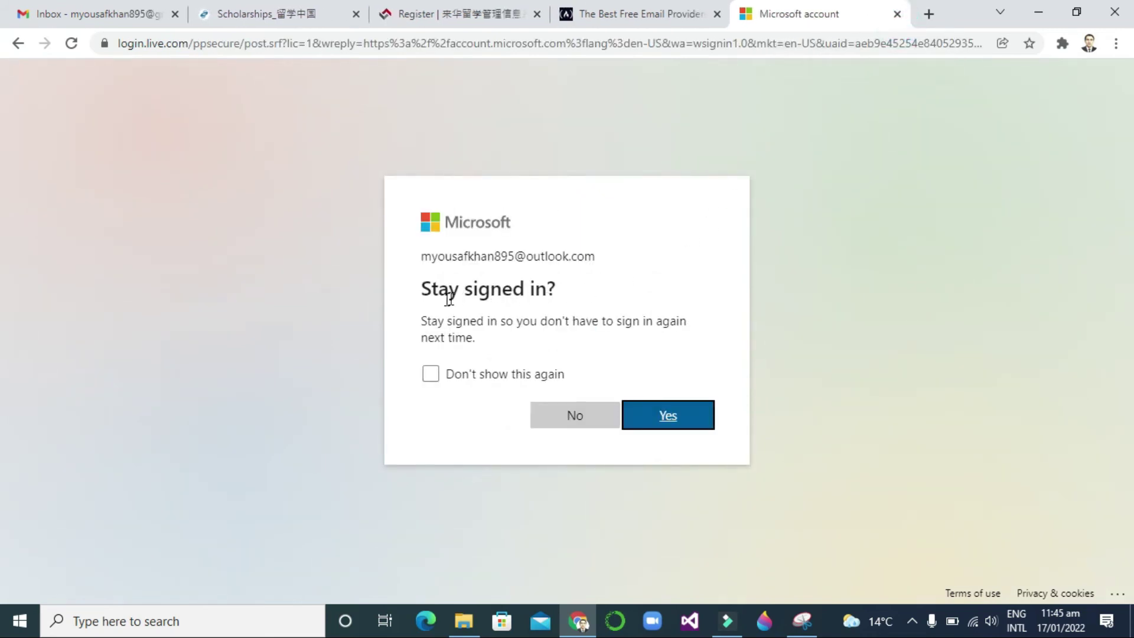
pyautogui.click(431, 374)
# - Stay signed in, look over the account home page, and open the profile's account manager panel
pyautogui.click(676, 424)
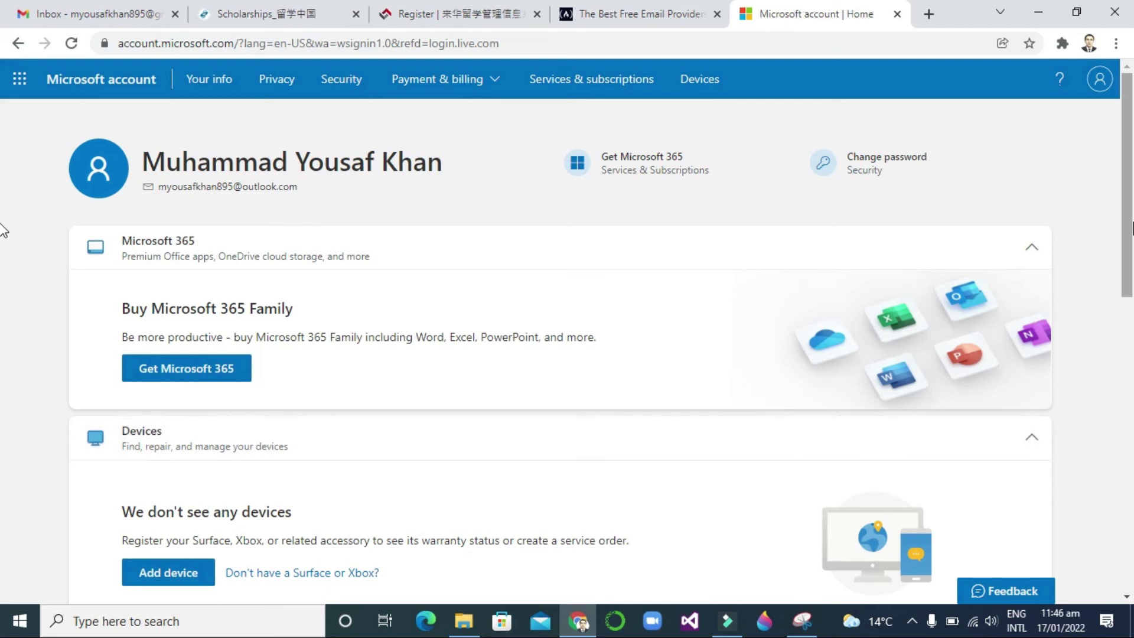
pyautogui.scroll(-4, 2, 230)
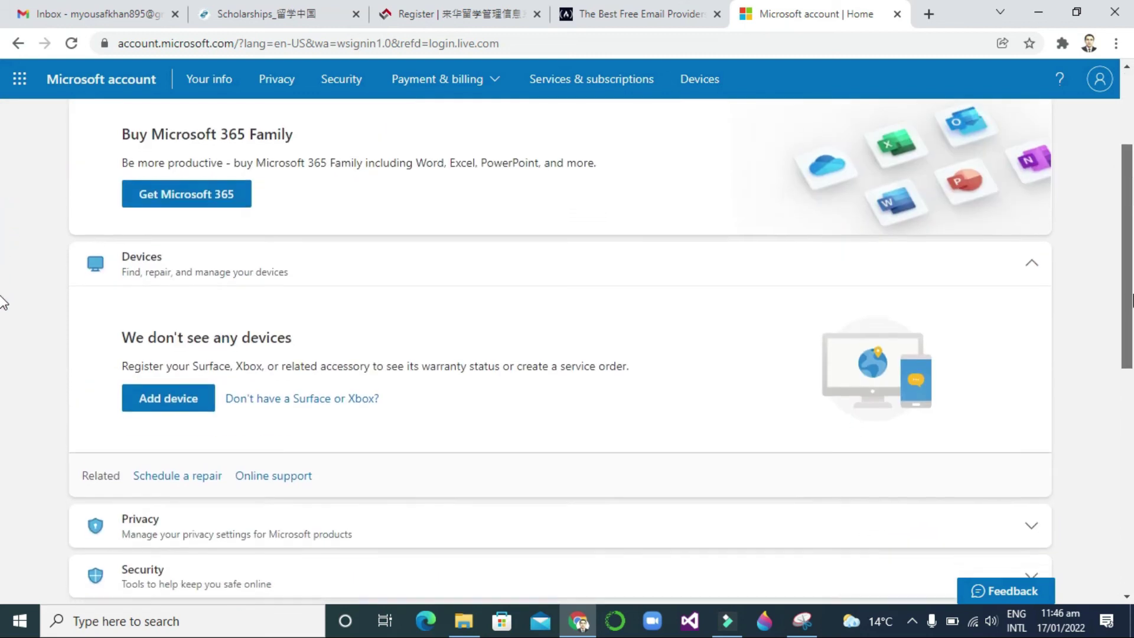
pyautogui.scroll(-4, 2, 332)
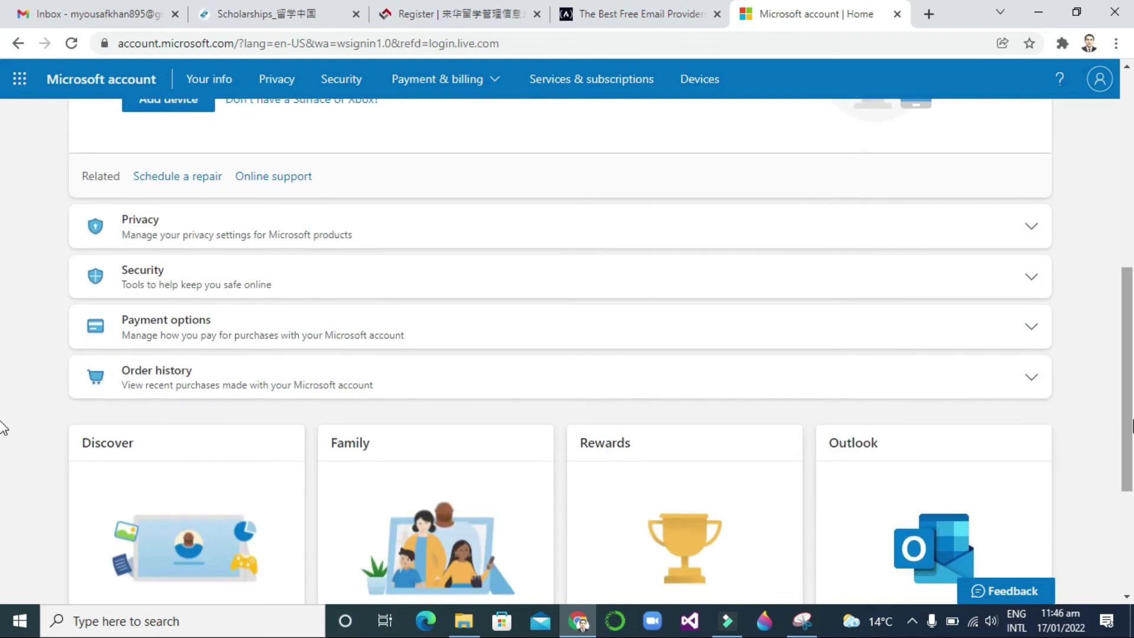
pyautogui.scroll(-4, 2, 378)
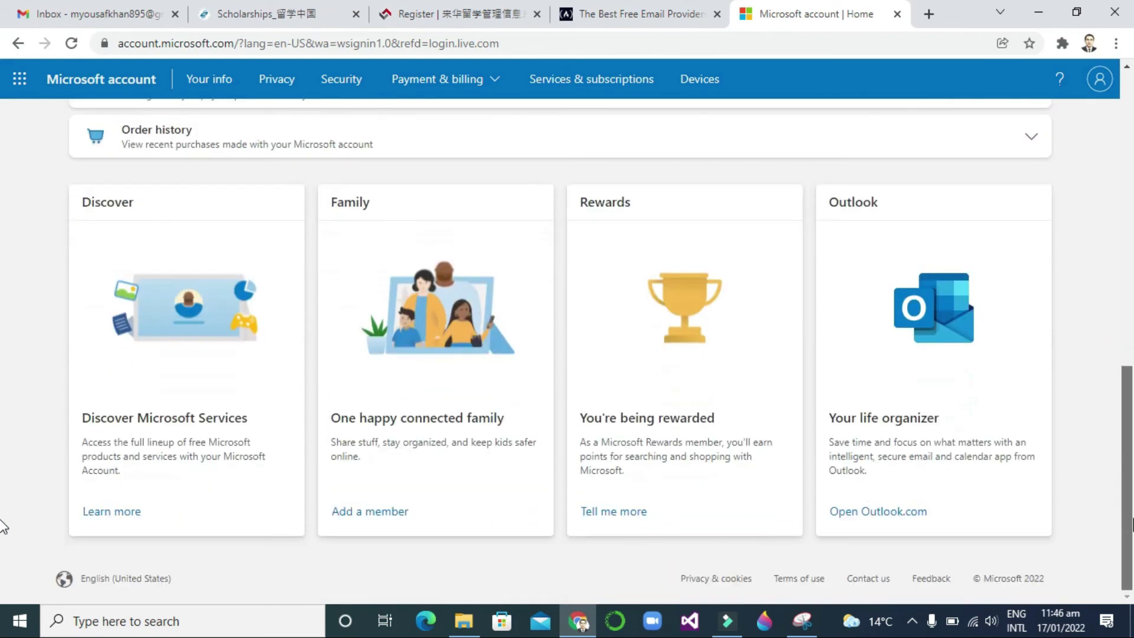
pyautogui.scroll(13, 1, 528)
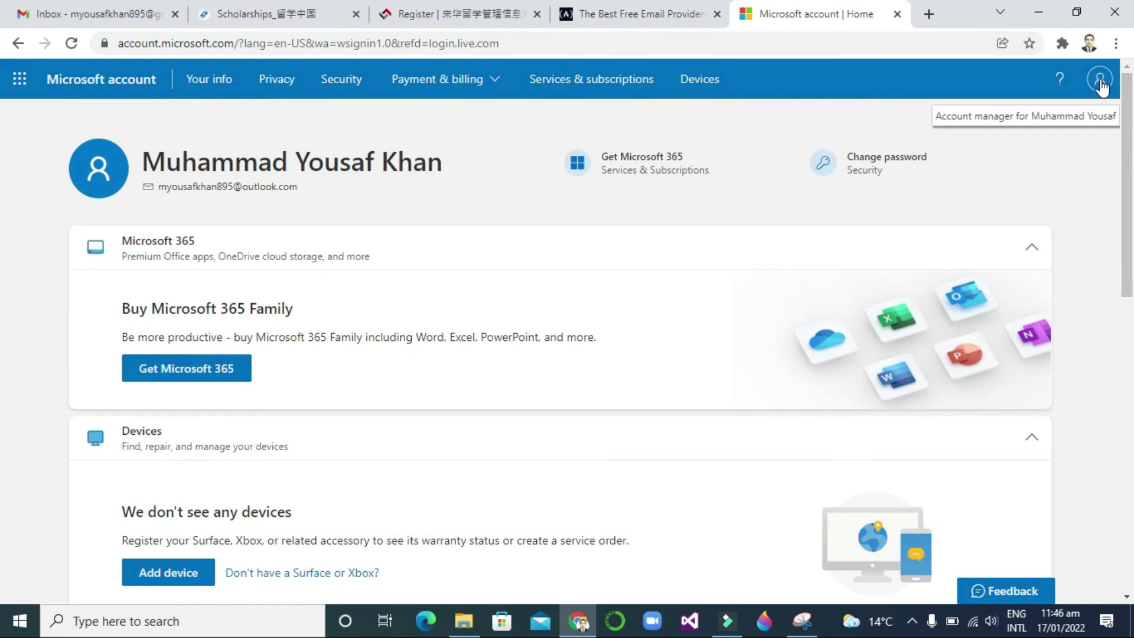
pyautogui.click(1100, 82)
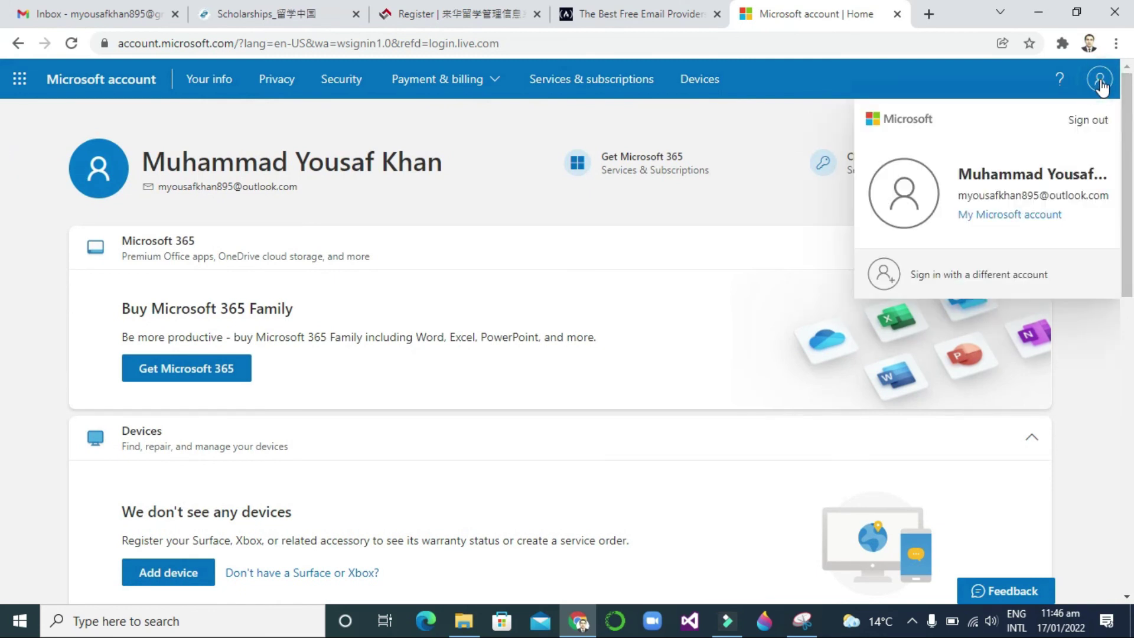